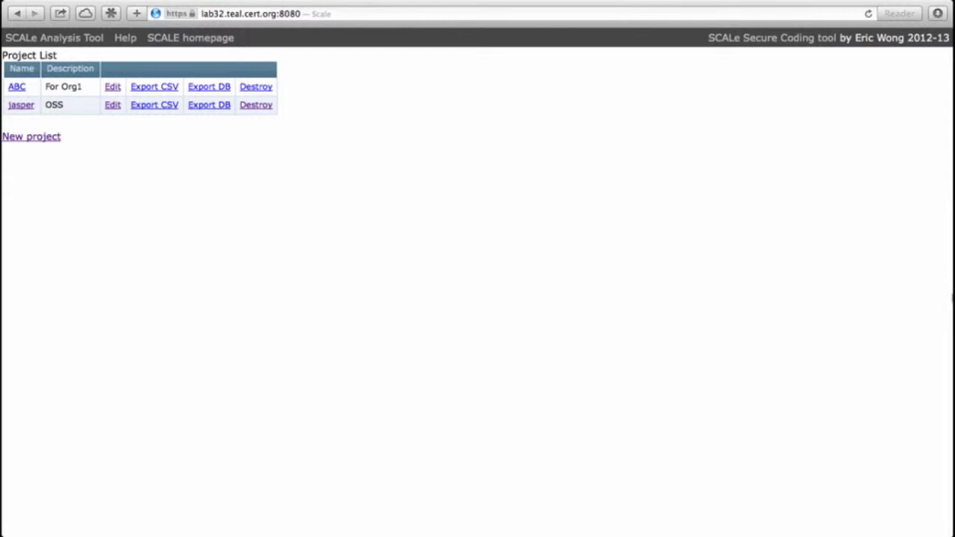
# Open the jasper project and filter its diagnostics by the rule EXP34-C
pyautogui.click(21, 106)
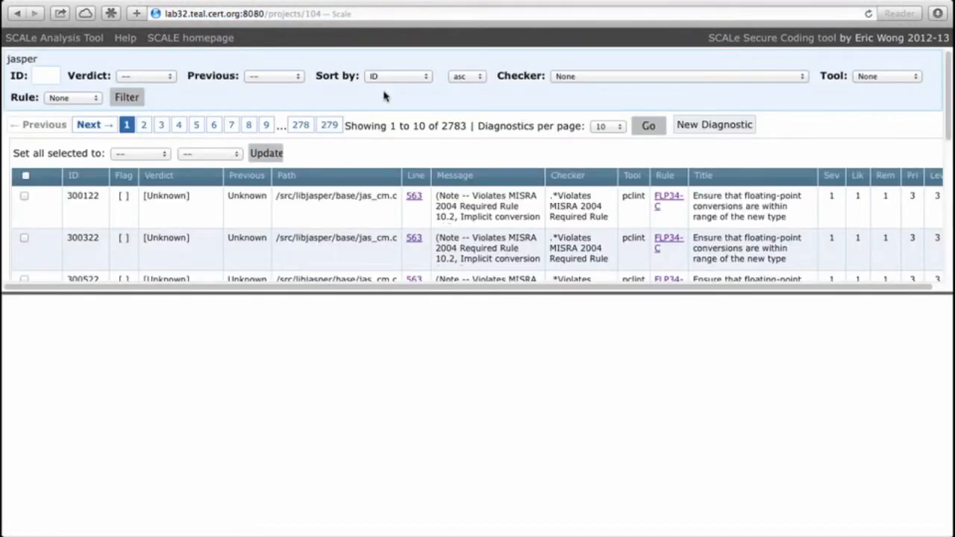
pyautogui.click(71, 97)
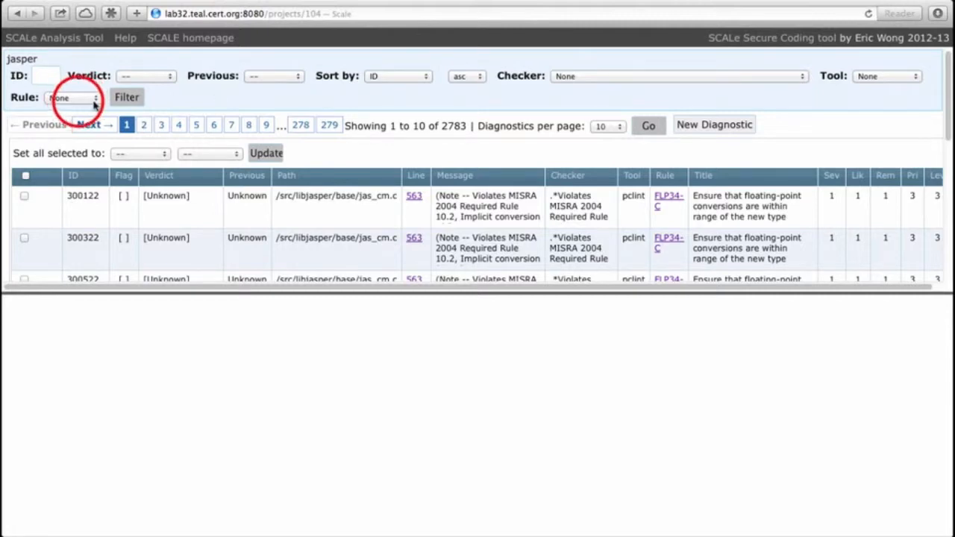
pyautogui.click(79, 100)
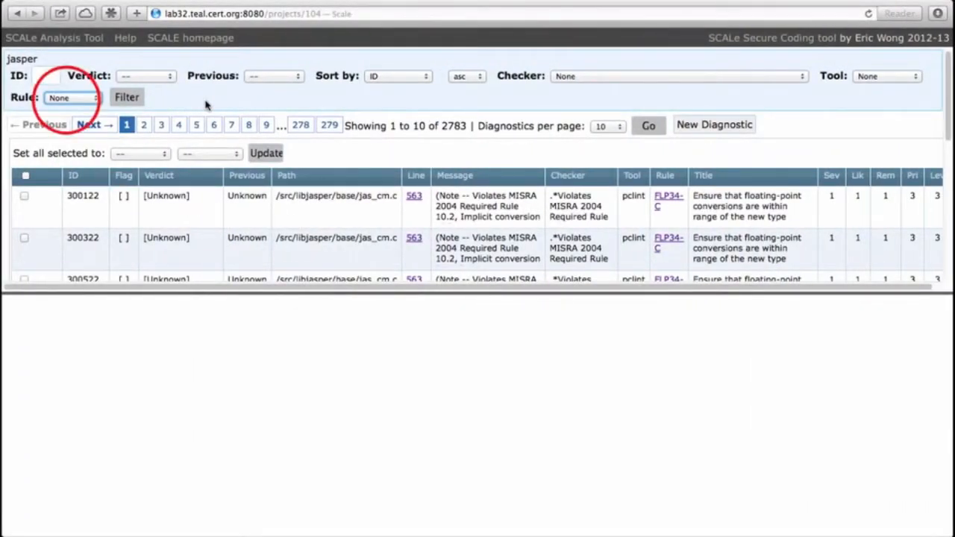
pyautogui.click(65, 98)
pyautogui.click(67, 187)
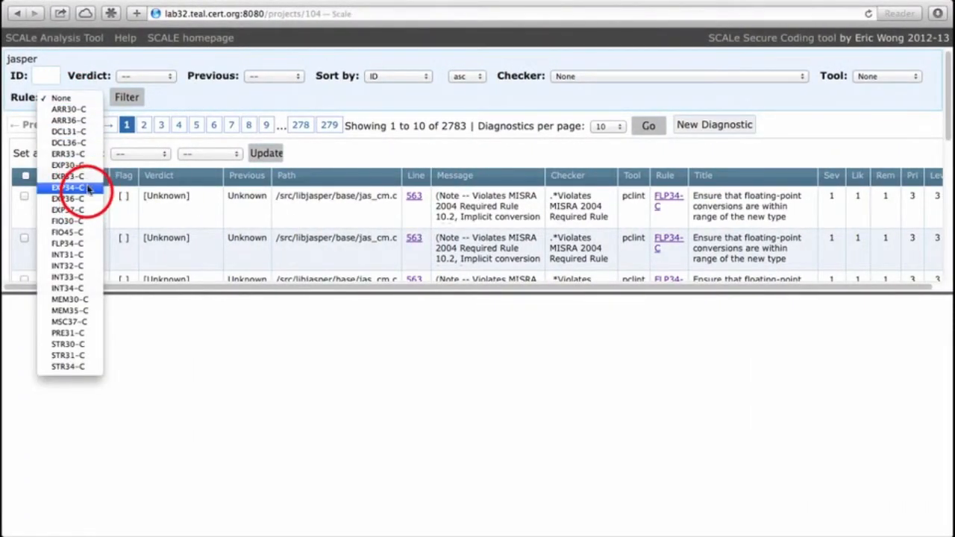
pyautogui.click(123, 100)
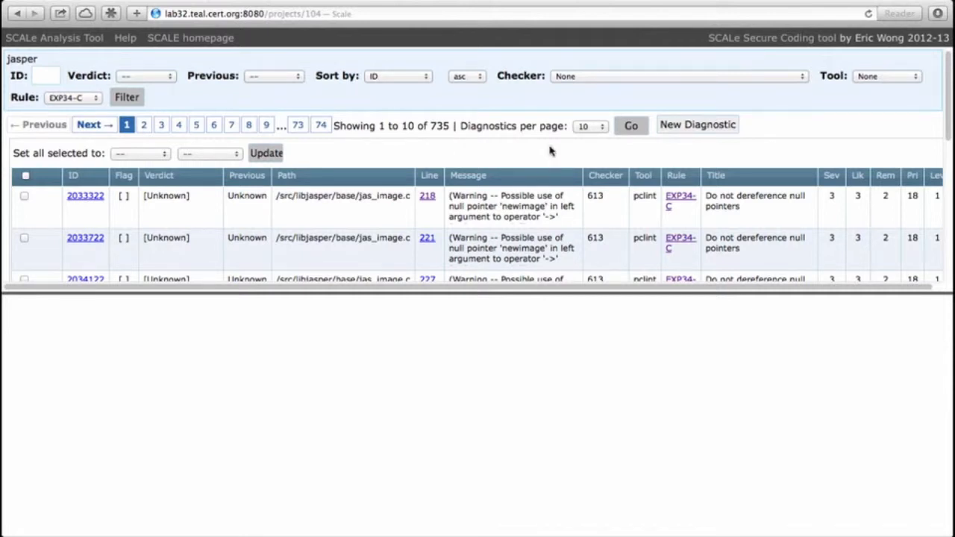
# Consult the EXP34-C rule page, close it, and view the source code at line 218 for diagnostic 2033322
pyautogui.click(678, 200)
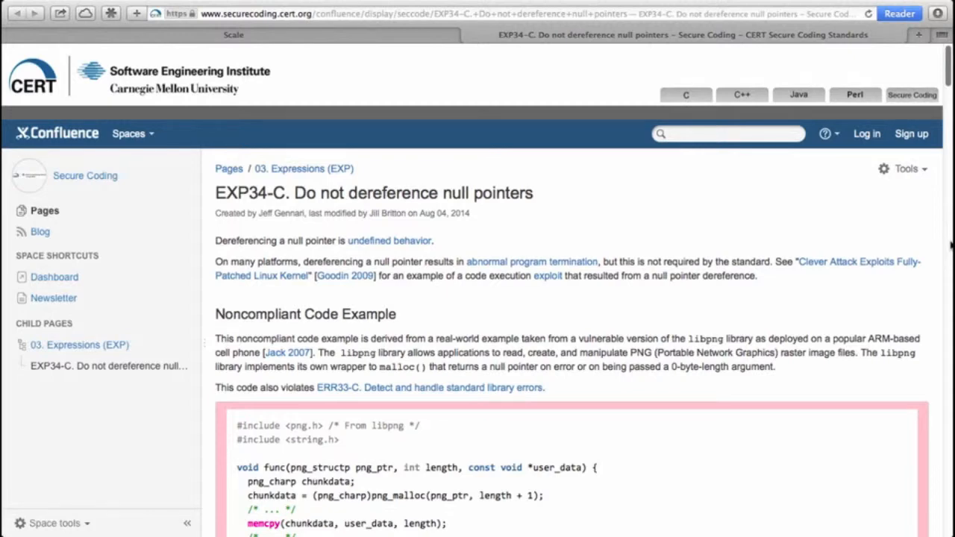
pyautogui.press('super+w')
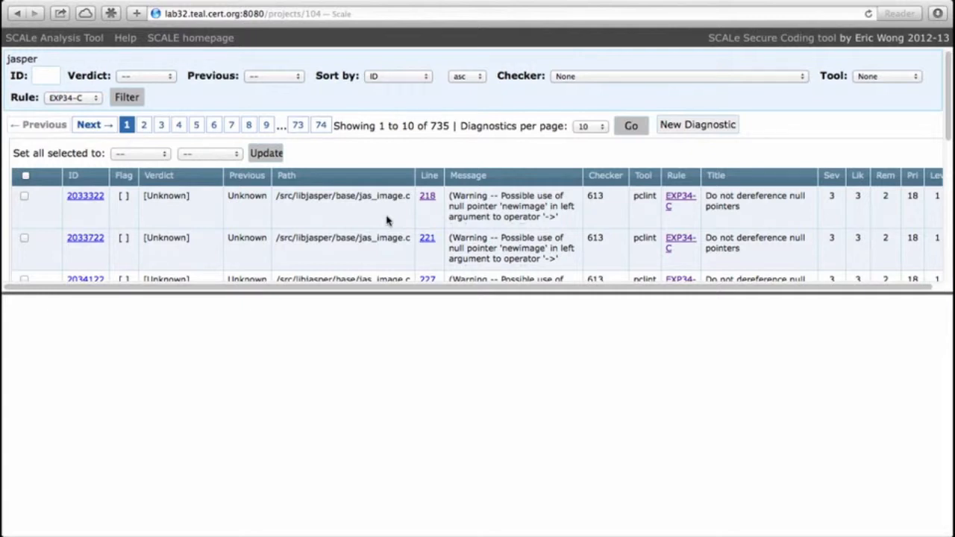
pyautogui.click(427, 197)
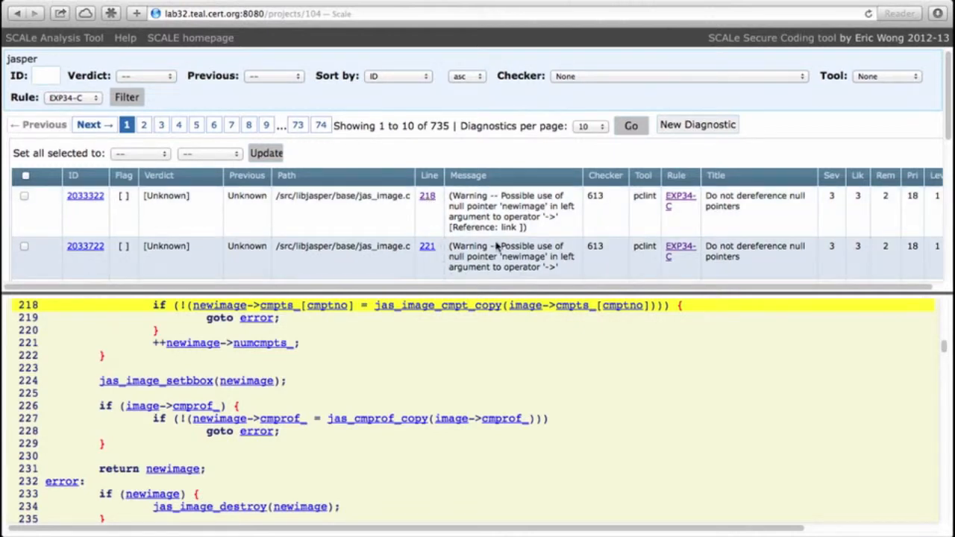
pyautogui.scroll(1, 305, 325)
pyautogui.scroll(2, 304, 325)
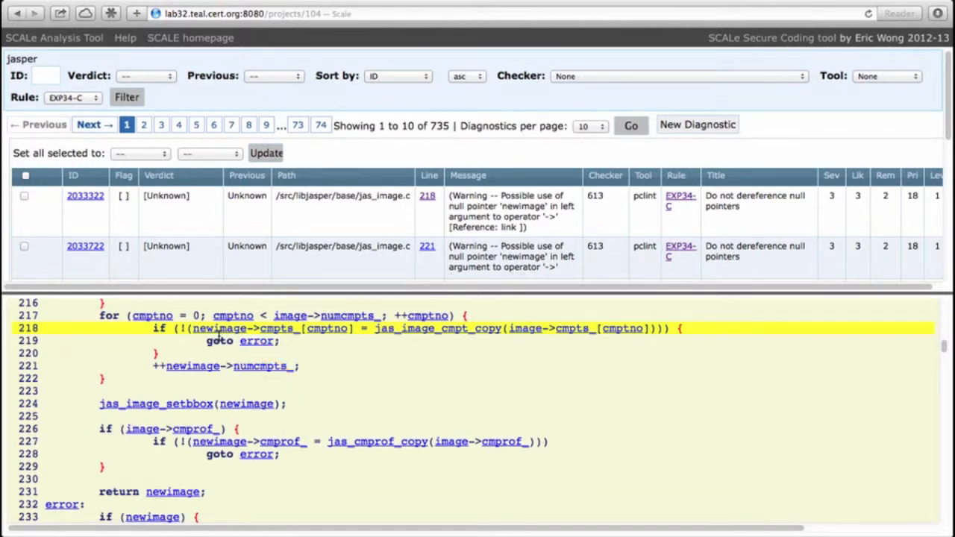
pyautogui.scroll(1, 222, 345)
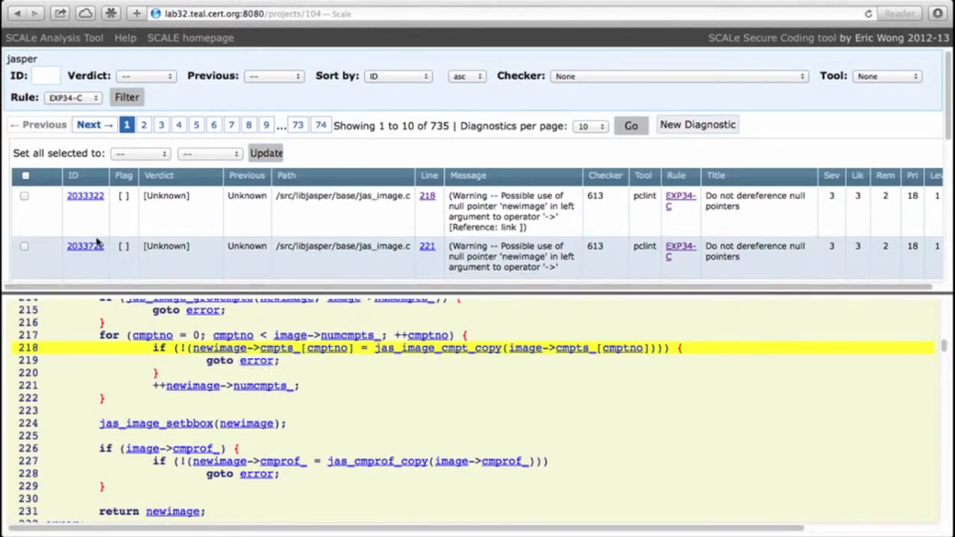
# Open the additional messages for diagnostic 2033322 and view their referenced source lines 213 and 191
pyautogui.click(87, 200)
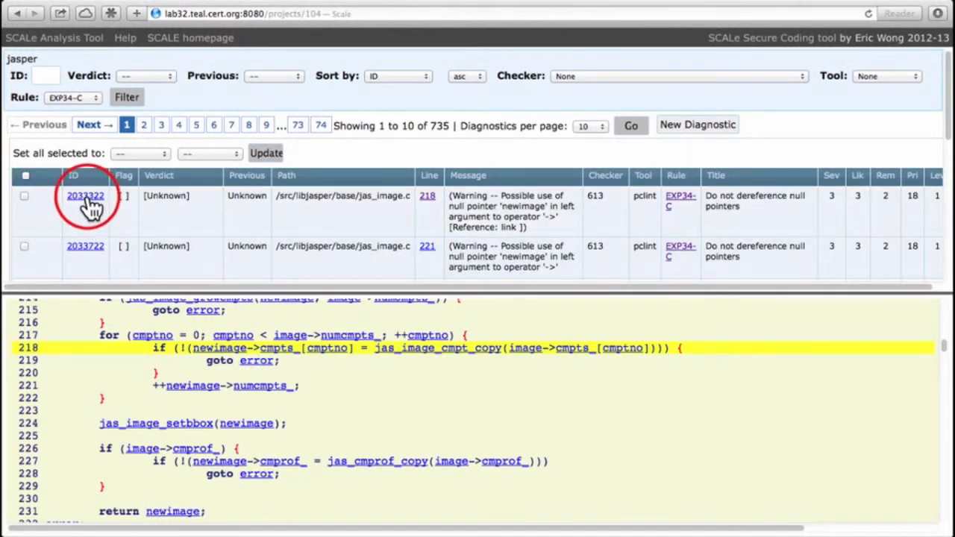
pyautogui.click(87, 211)
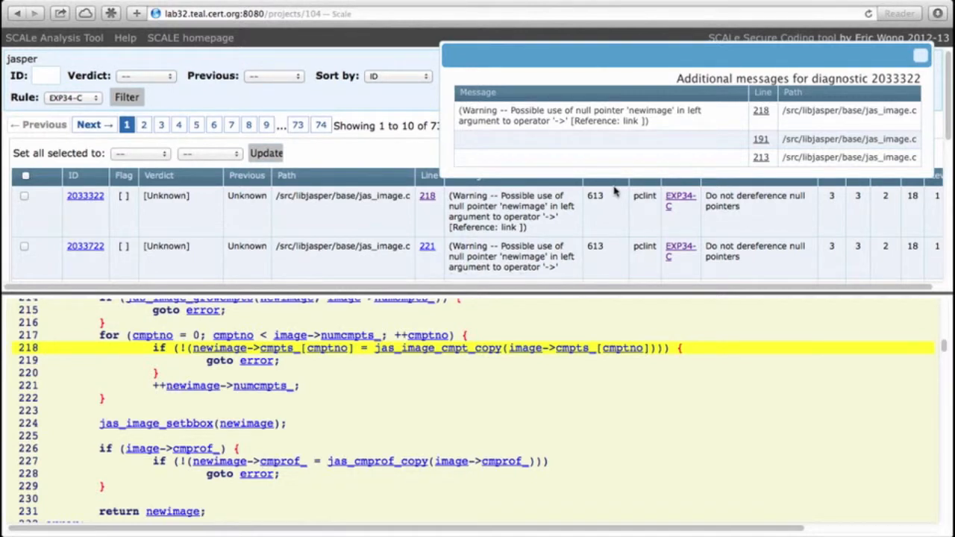
pyautogui.click(762, 159)
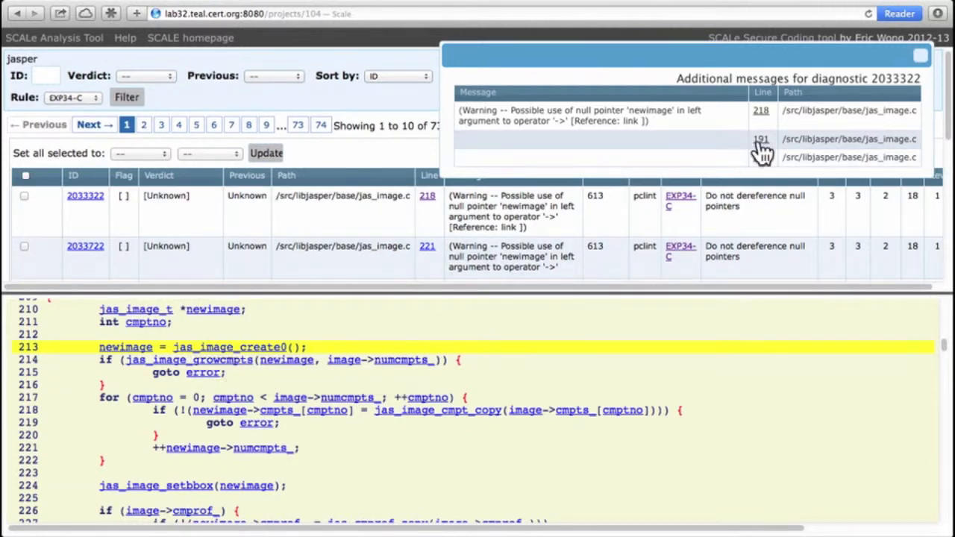
pyautogui.click(761, 139)
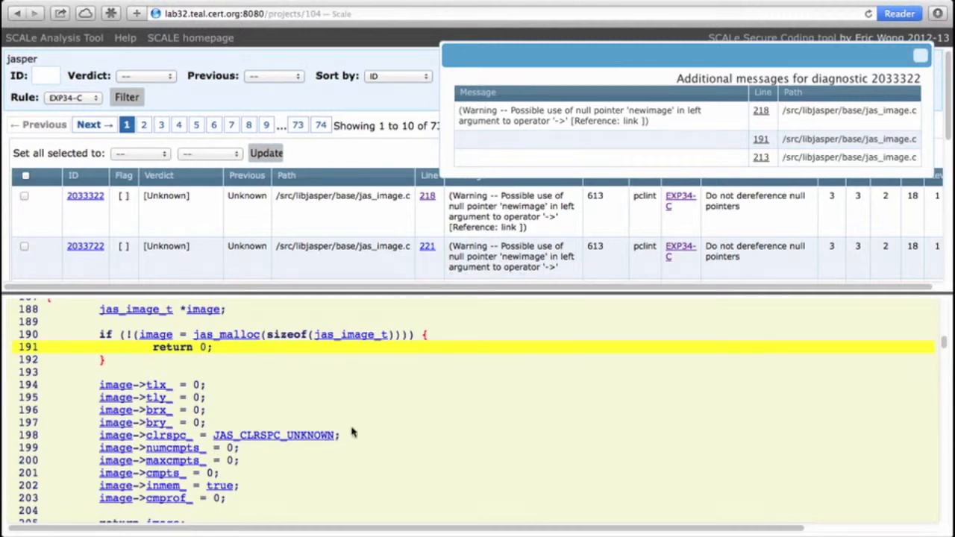
# Examine the jas_image_create0 function around line 191 and its call in jas_image_copy
pyautogui.scroll(2, 373, 416)
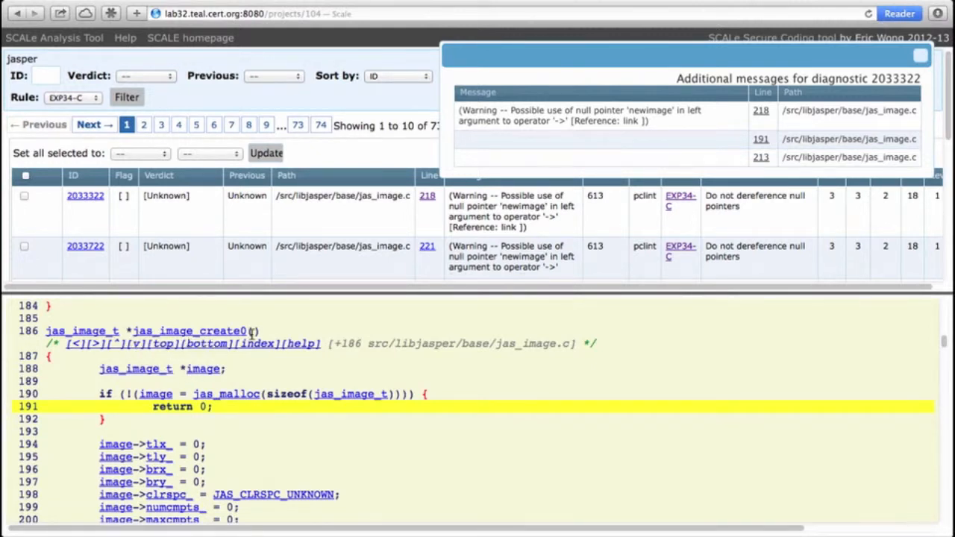
pyautogui.scroll(-4, 441, 380)
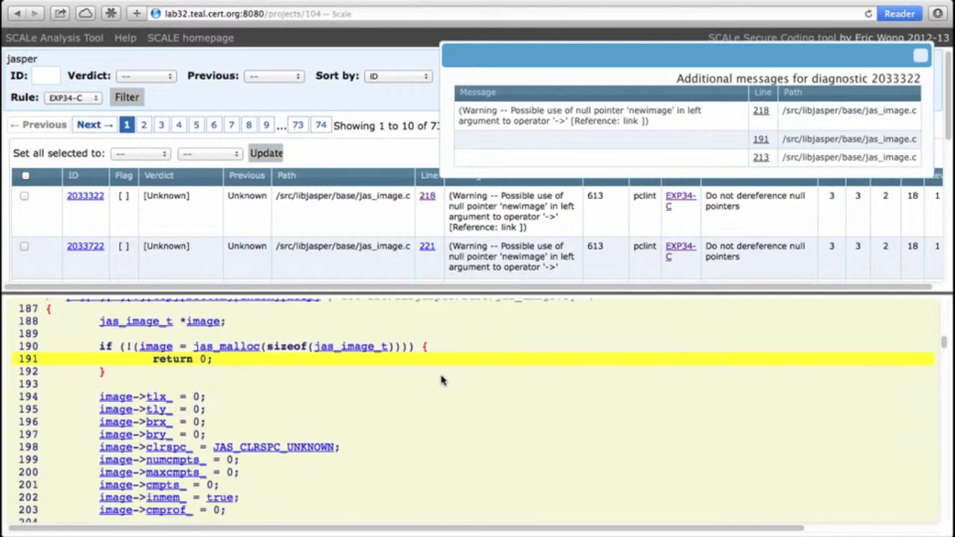
pyautogui.scroll(4, 441, 381)
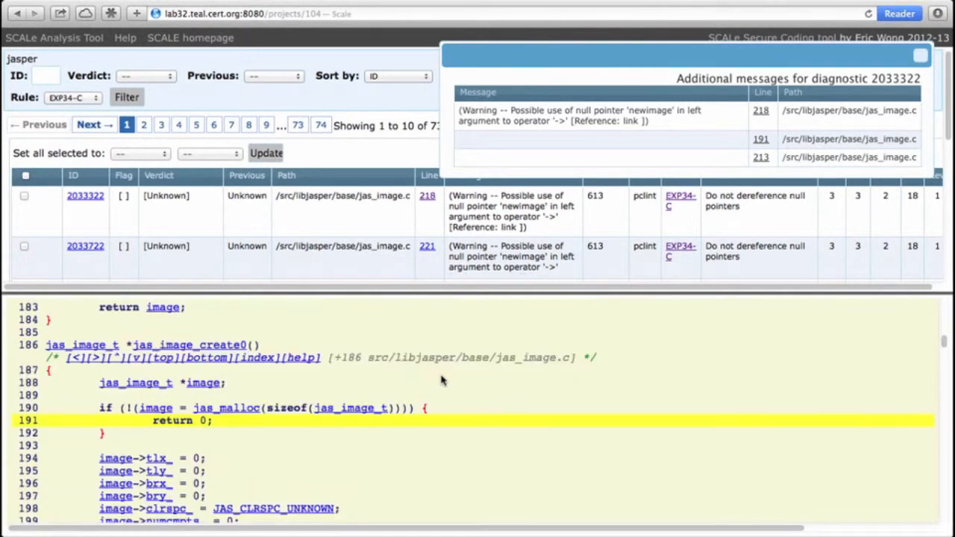
pyautogui.scroll(-9, 270, 414)
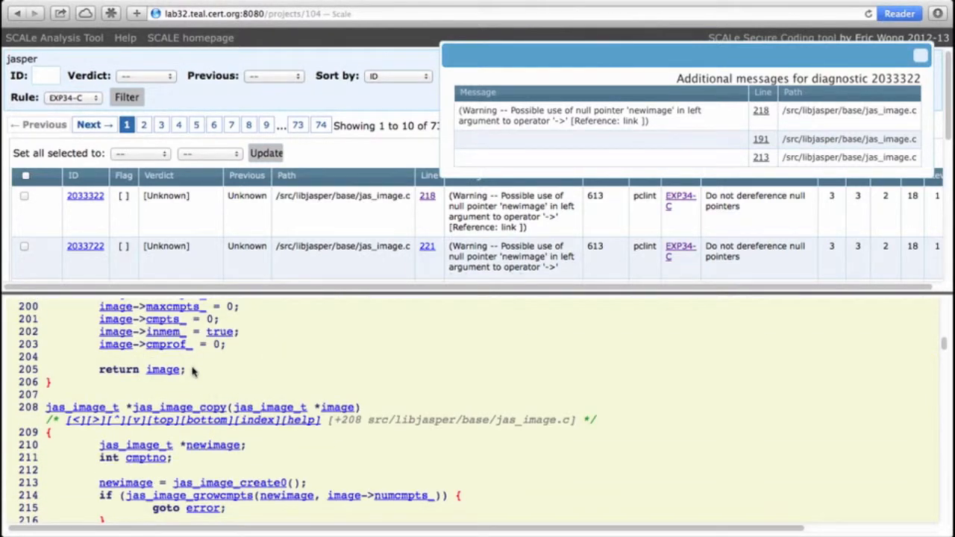
pyautogui.scroll(5, 242, 378)
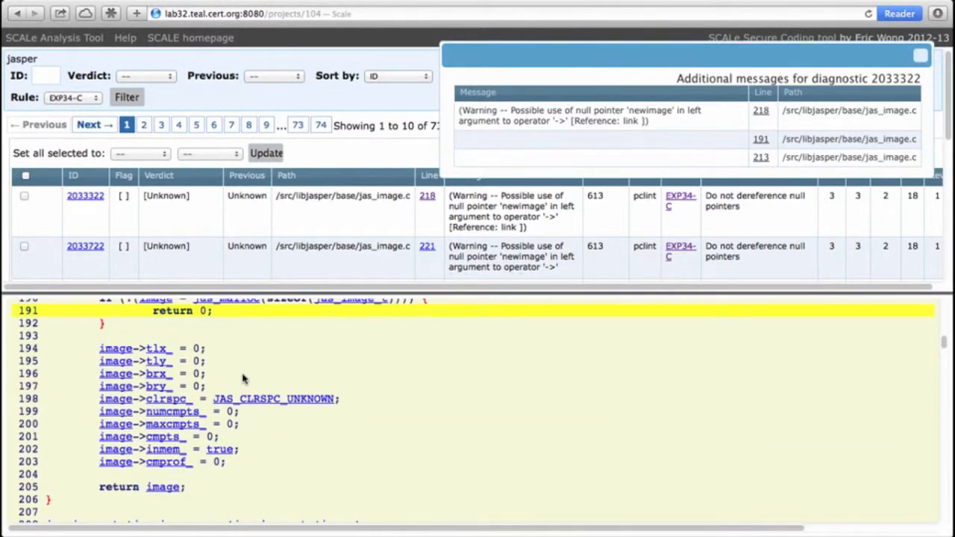
pyautogui.scroll(1, 242, 378)
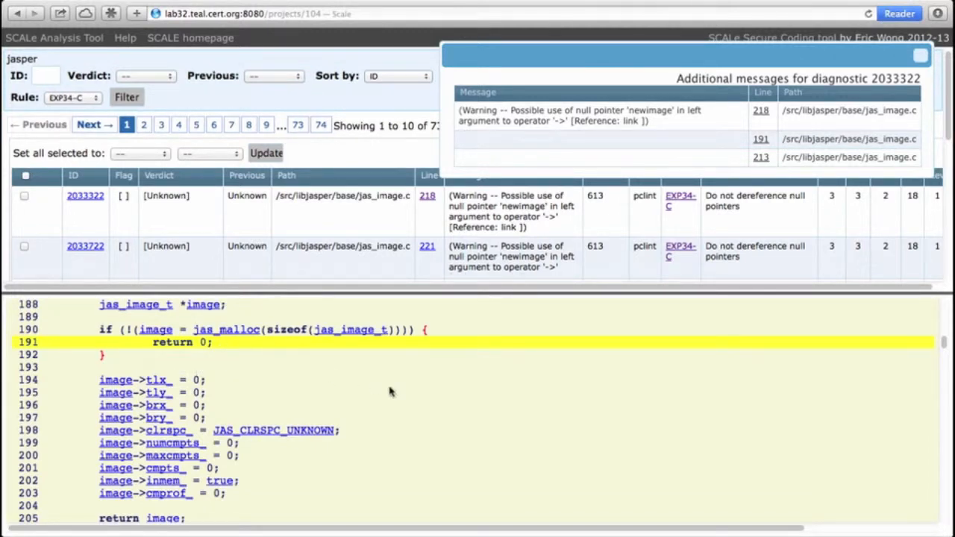
pyautogui.scroll(-5, 443, 407)
pyautogui.scroll(-2, 443, 408)
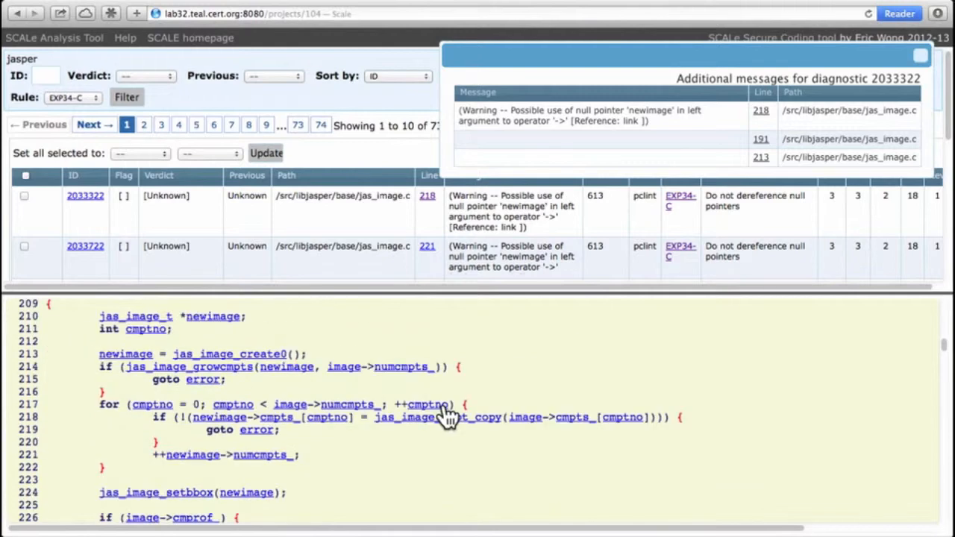
# Return the source view to line 218 for diagnostic 2033322 and close its additional messages
pyautogui.click(427, 196)
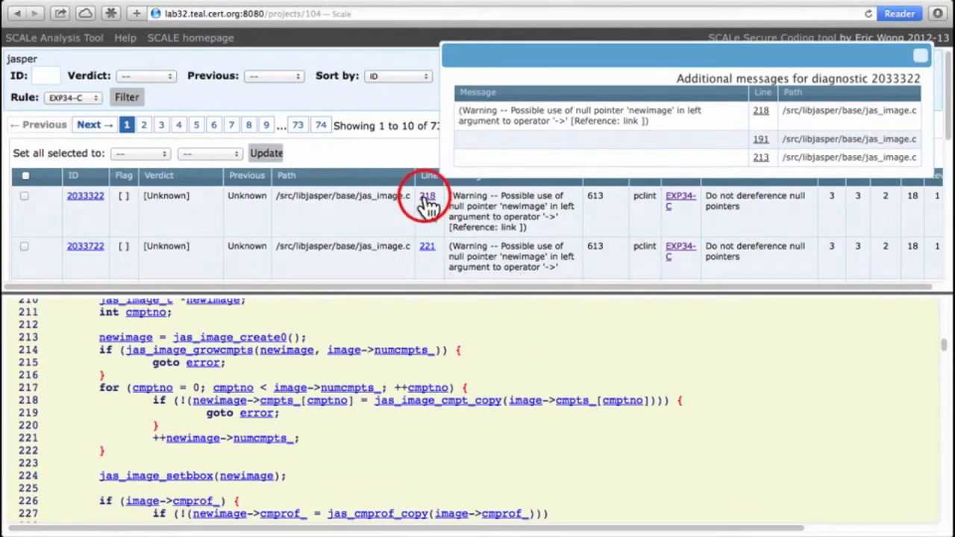
pyautogui.click(921, 58)
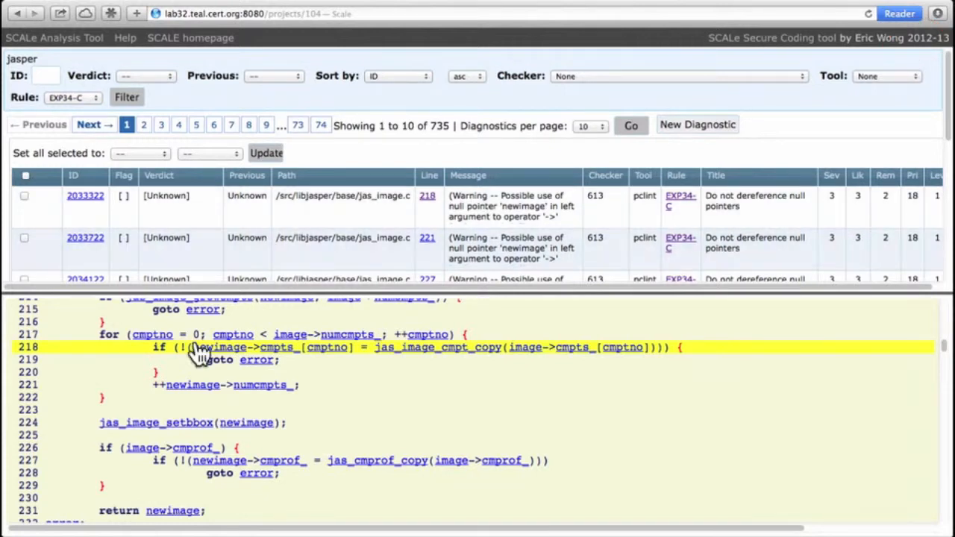
pyautogui.scroll(2, 237, 379)
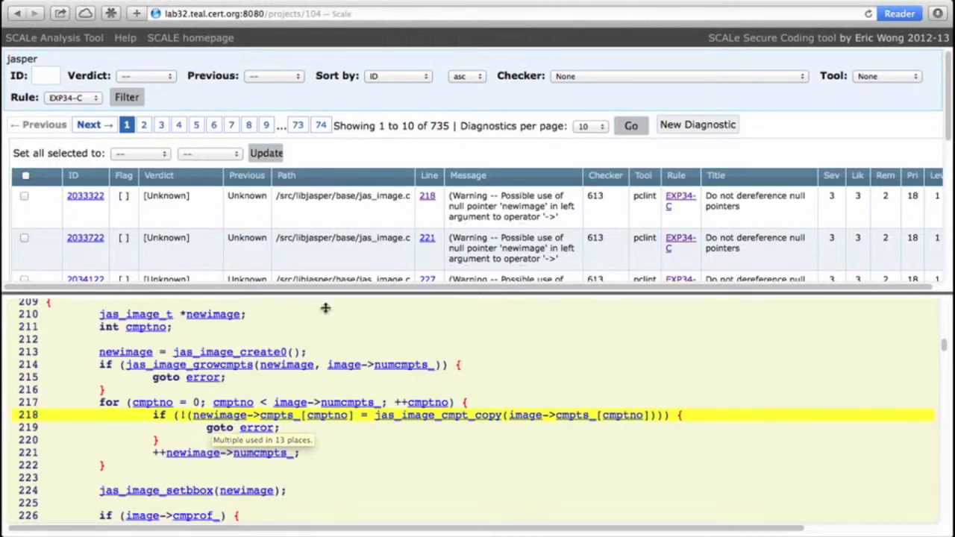
pyautogui.click(426, 199)
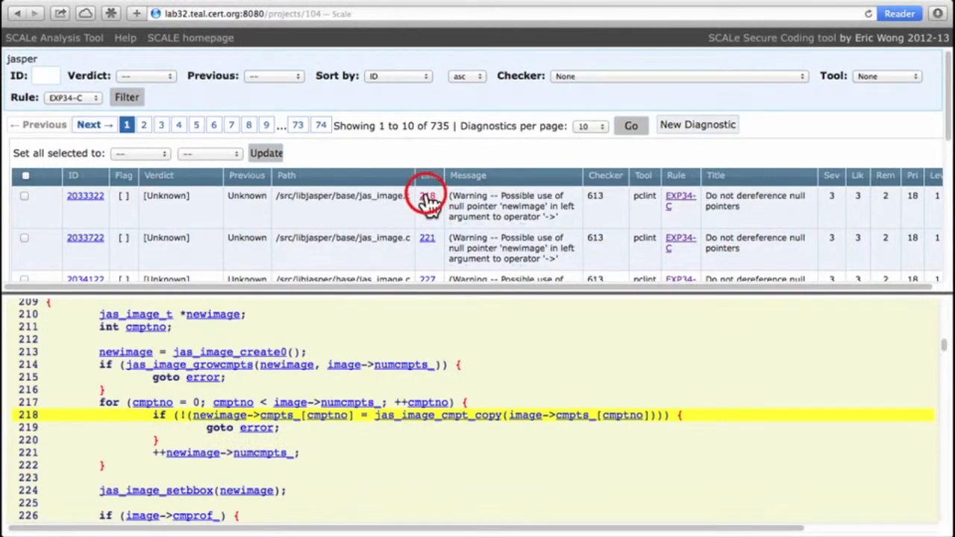
# Set the verdict of diagnostic 2033322 to True
pyautogui.click(157, 199)
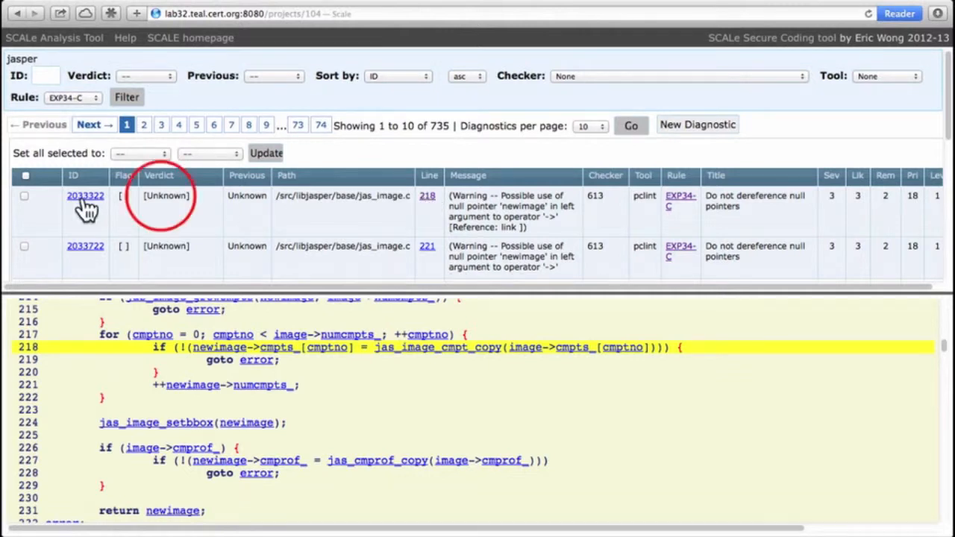
pyautogui.click(170, 197)
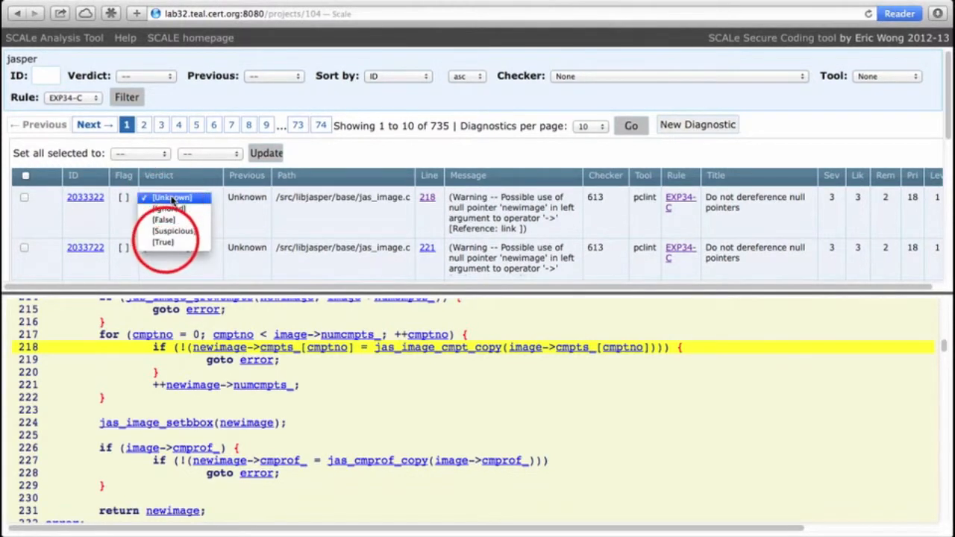
pyautogui.click(167, 243)
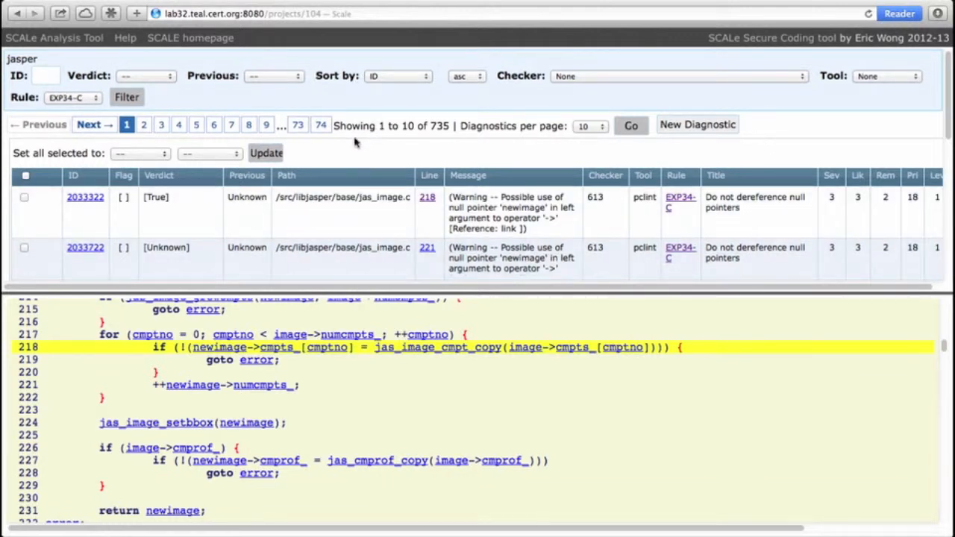
# Sort the EXP34-C diagnostics by Line and apply the filter
pyautogui.click(405, 76)
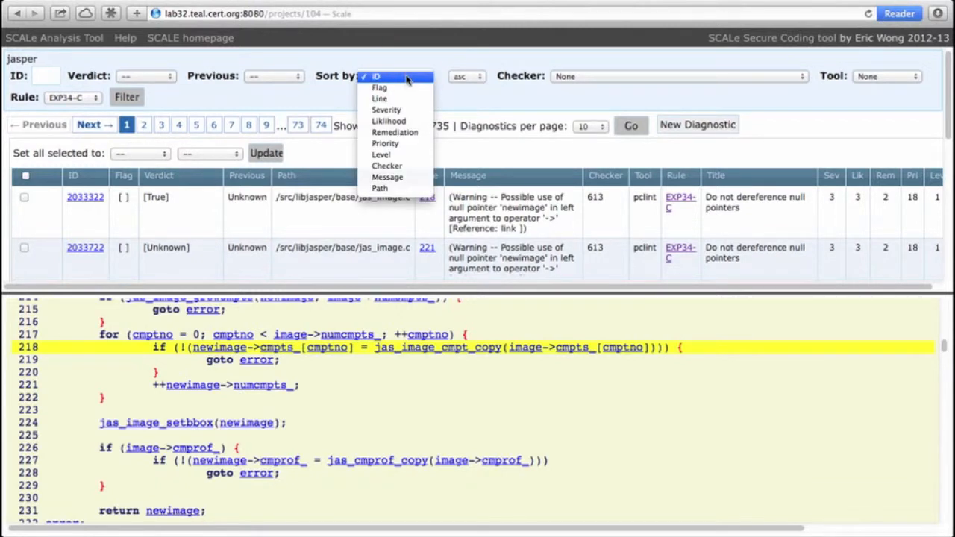
pyautogui.click(381, 98)
pyautogui.click(127, 98)
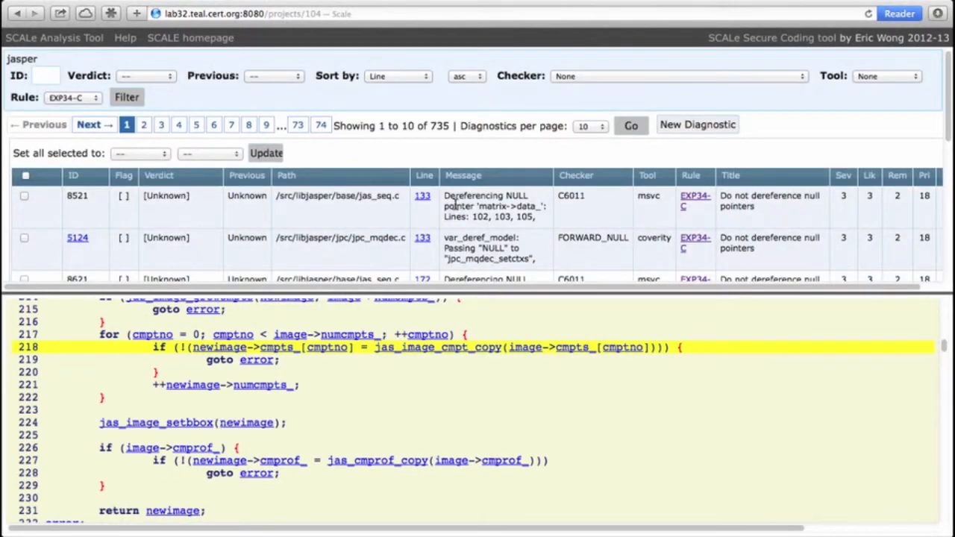
# Go to page 2 of the diagnostics and locate the entries for line 218 of jas_image.c
pyautogui.scroll(-10, 455, 205)
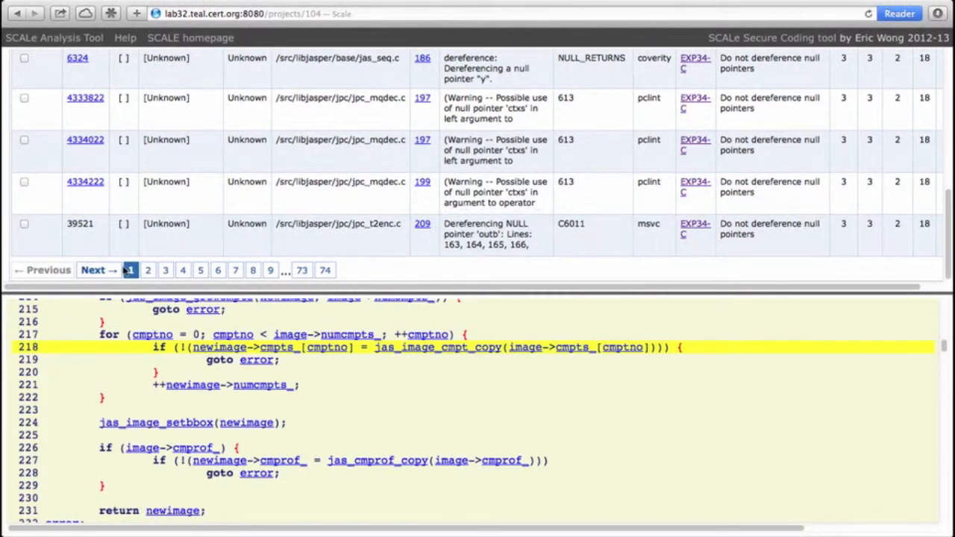
pyautogui.click(148, 271)
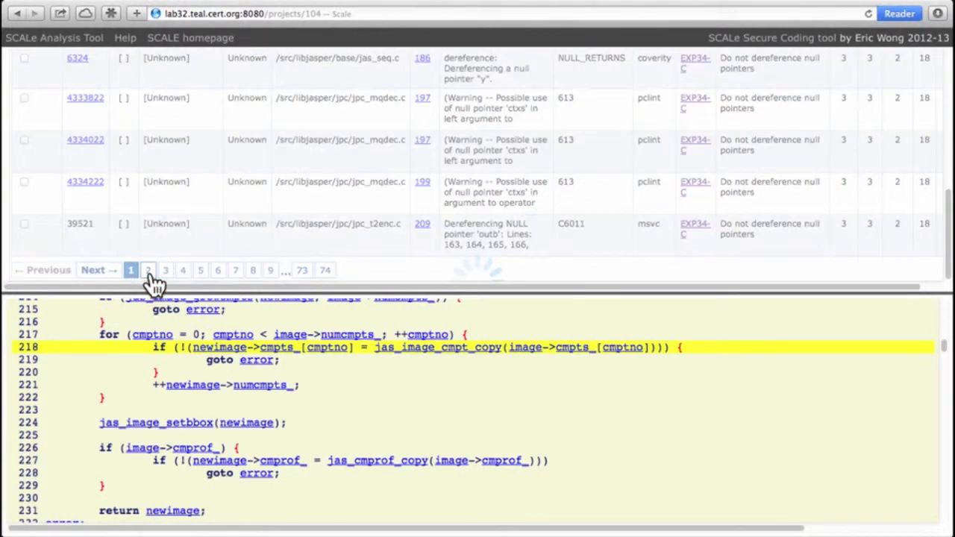
pyautogui.scroll(7, 493, 218)
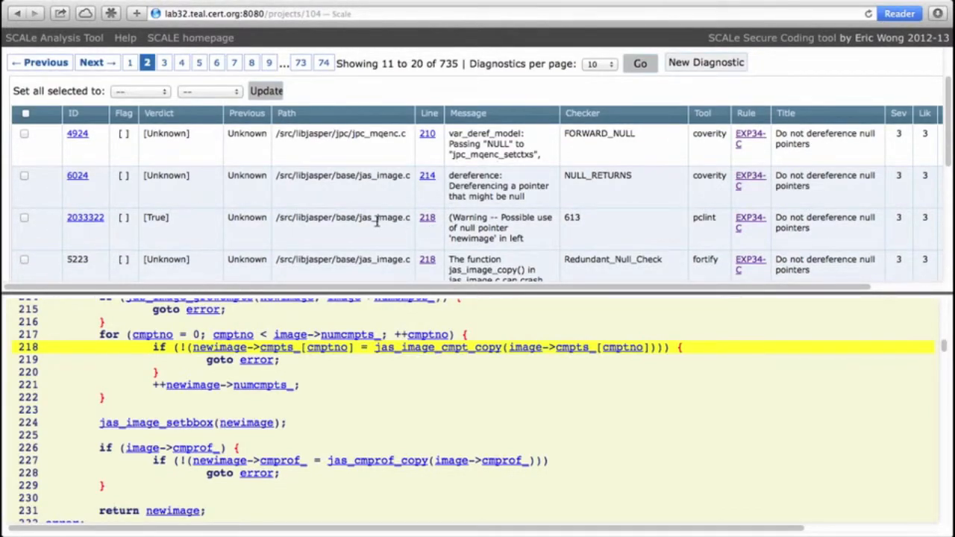
pyautogui.scroll(-1, 372, 222)
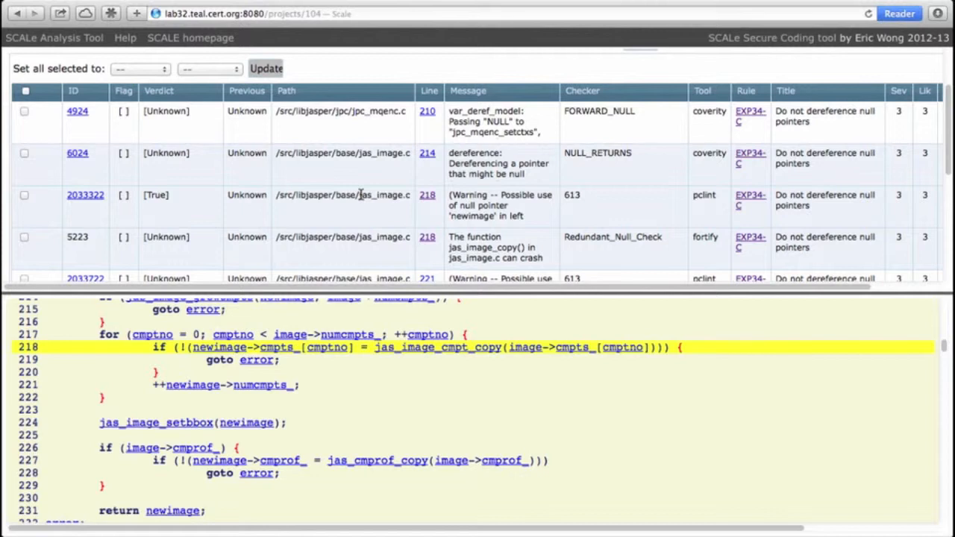
pyautogui.scroll(-1, 360, 195)
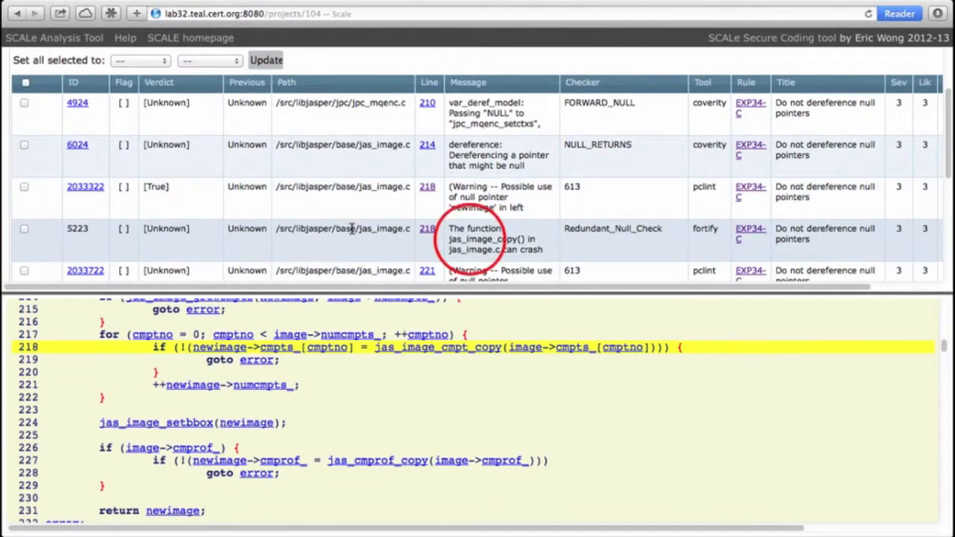
# Read the full message of diagnostic 5223 for line 218 of jas_image.c and set its verdict to True
pyautogui.scroll(-1, 544, 239)
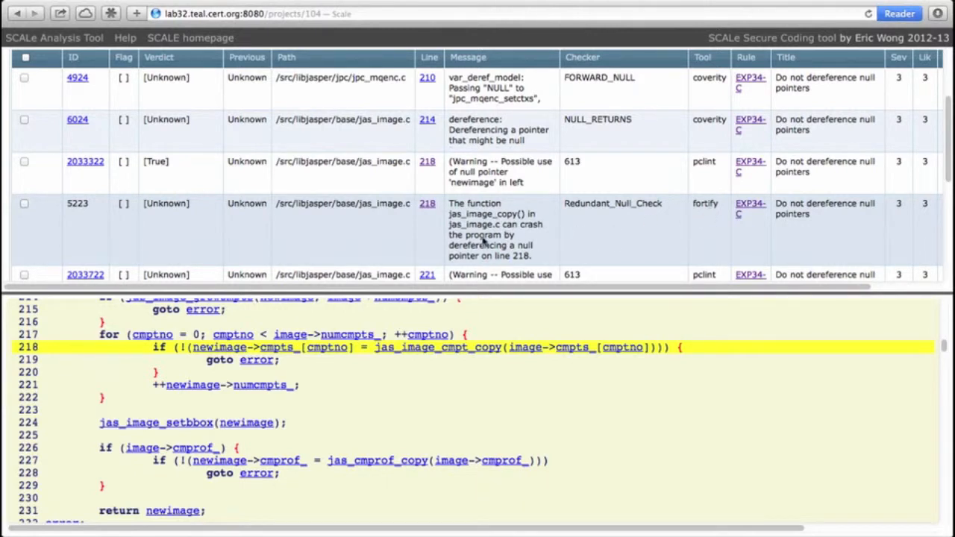
pyautogui.scroll(-1, 179, 236)
pyautogui.click(162, 197)
pyautogui.moveTo(167, 199); pyautogui.dragTo(173, 245)
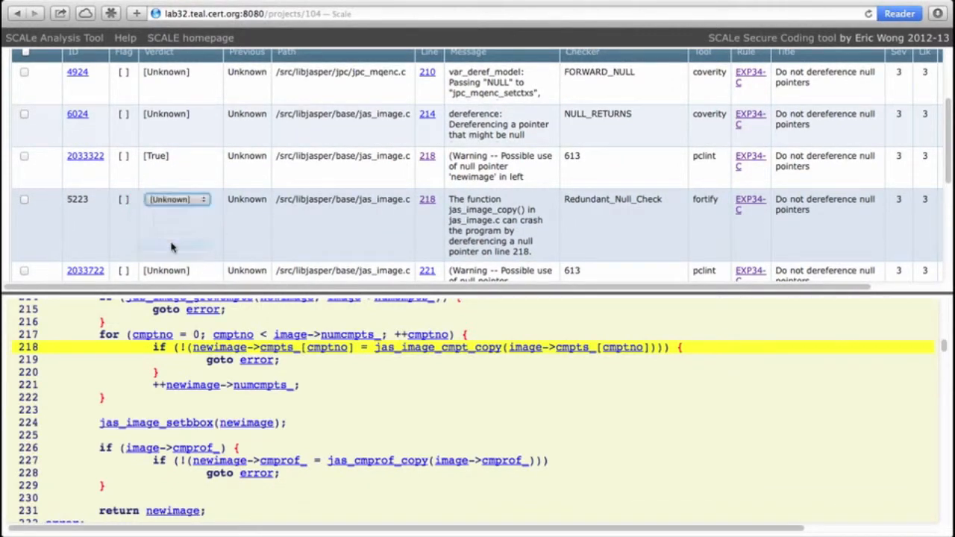
pyautogui.scroll(-1, 303, 221)
pyautogui.scroll(-1, 303, 220)
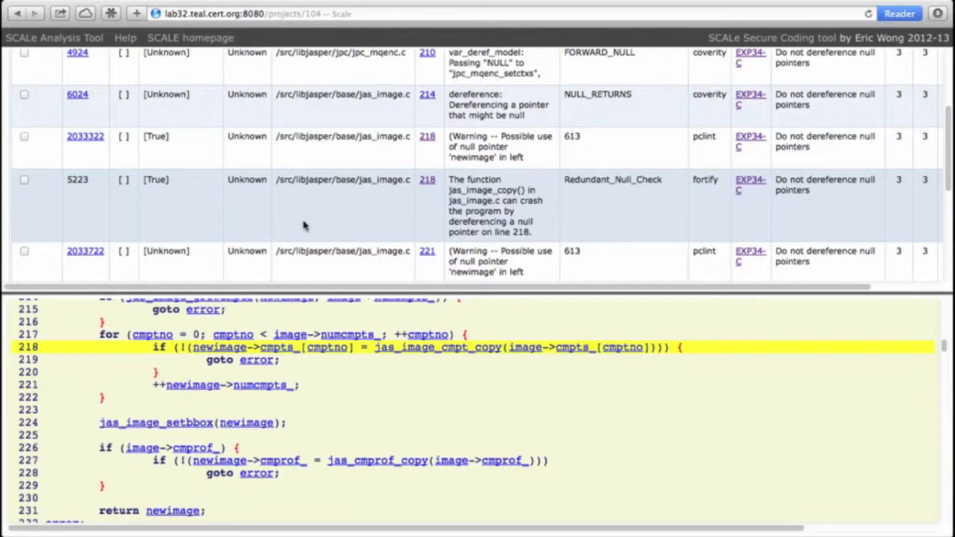
# Filter the EXP34-C diagnostics to those with the verdict Unknown
pyautogui.scroll(5, 298, 227)
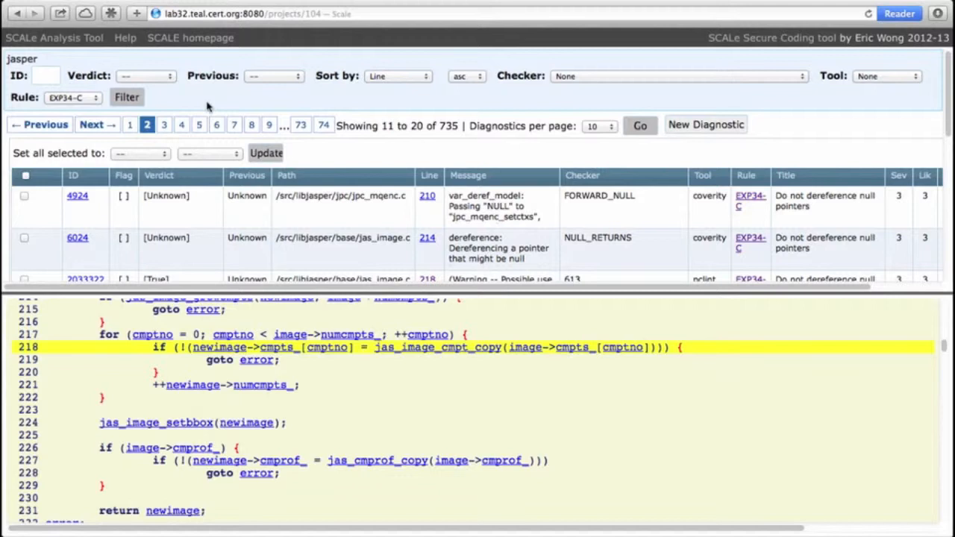
pyautogui.click(154, 77)
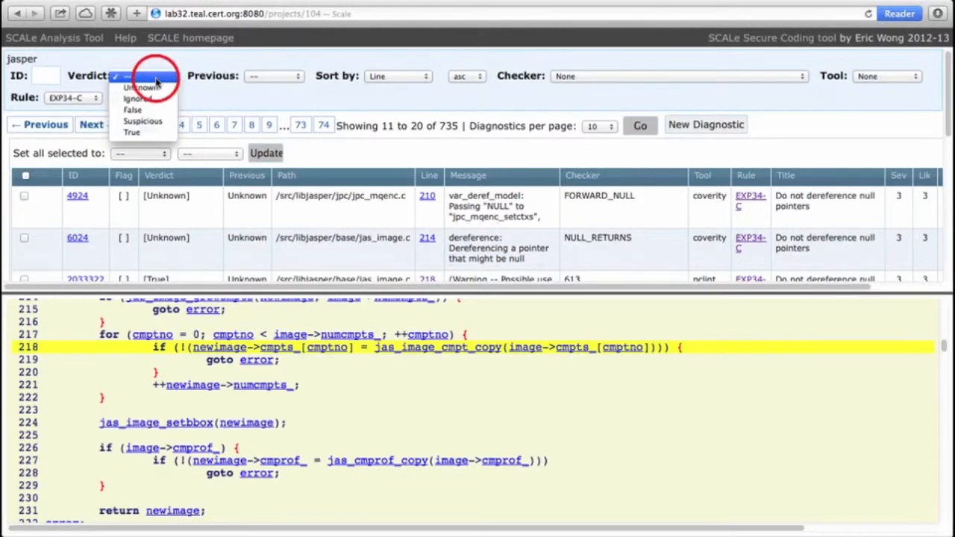
pyautogui.click(144, 88)
pyautogui.click(124, 97)
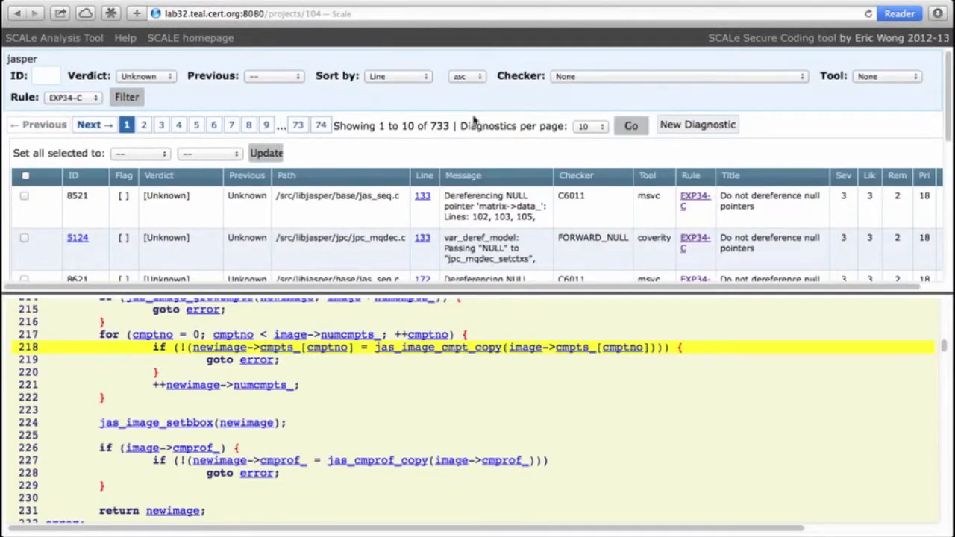
# Set the list to show 500 diagnostics per page
pyautogui.click(593, 126)
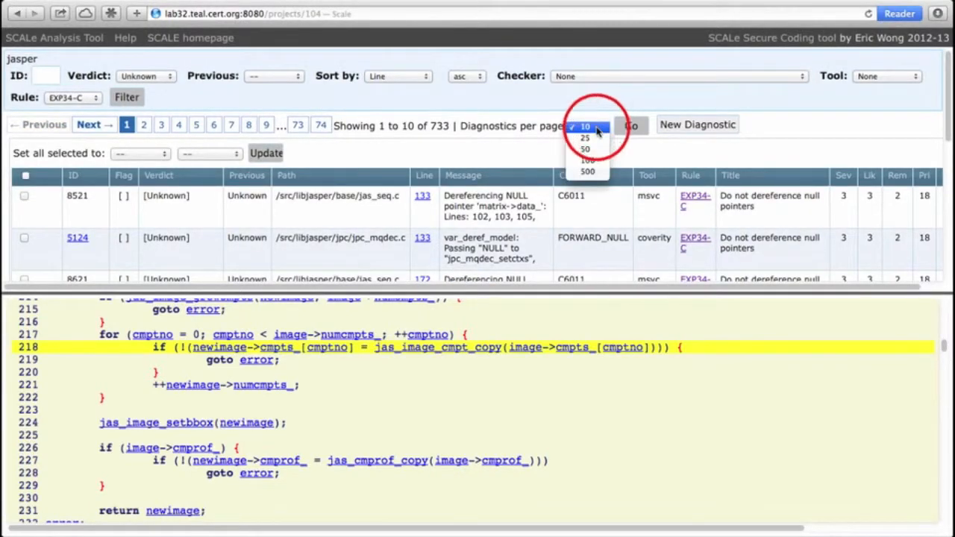
pyautogui.click(588, 171)
pyautogui.click(630, 126)
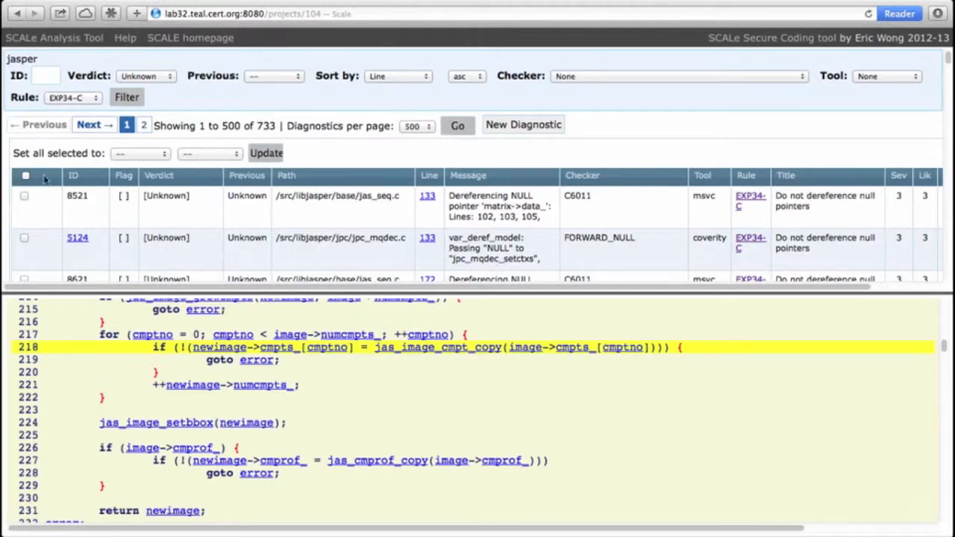
# Select all diagnostics on the first page of Unknown results and set their verdict to Suspicious
pyautogui.scroll(-5, 191, 171)
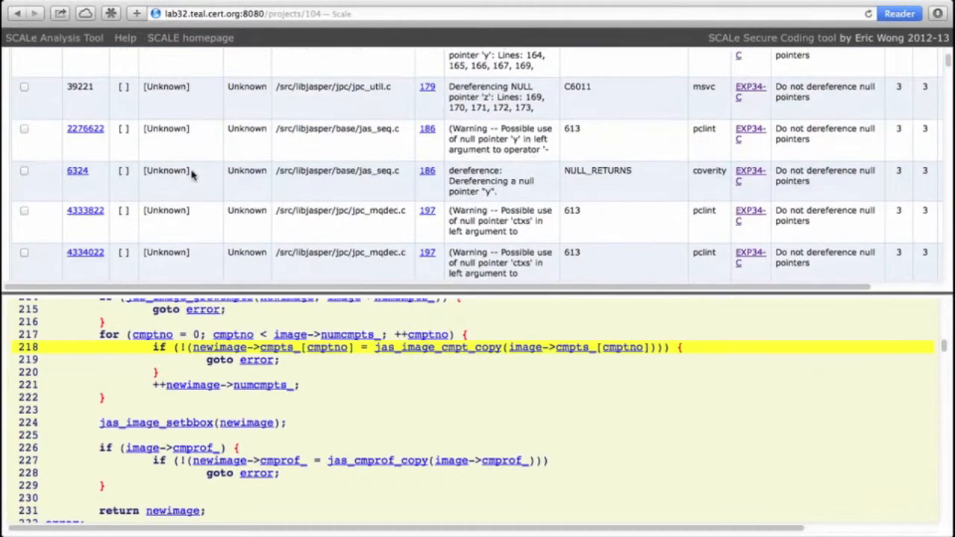
pyautogui.scroll(5, 190, 172)
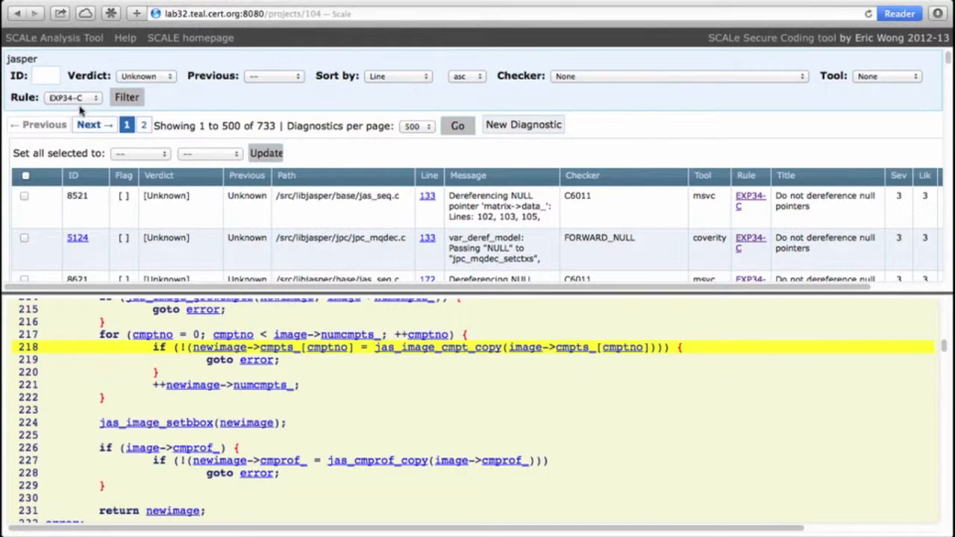
pyautogui.click(26, 176)
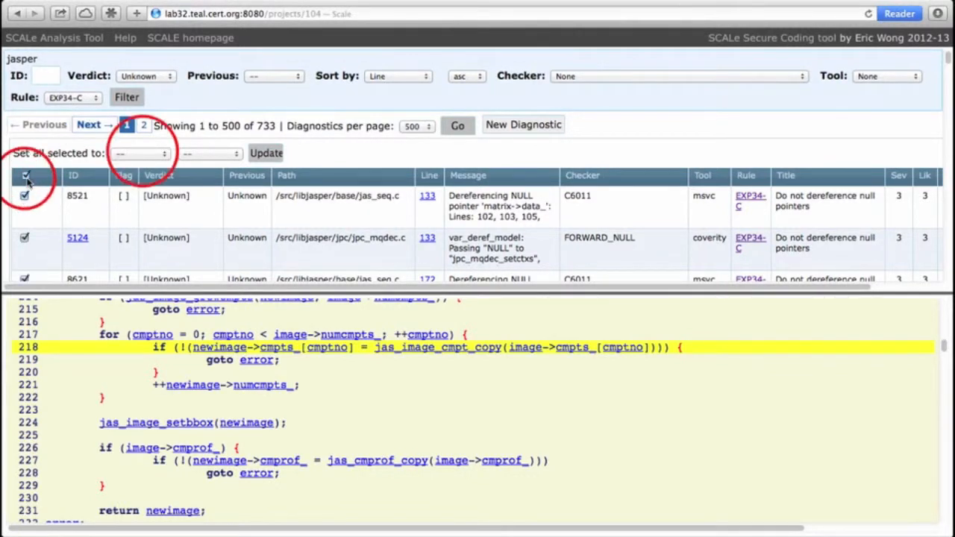
pyautogui.click(139, 153)
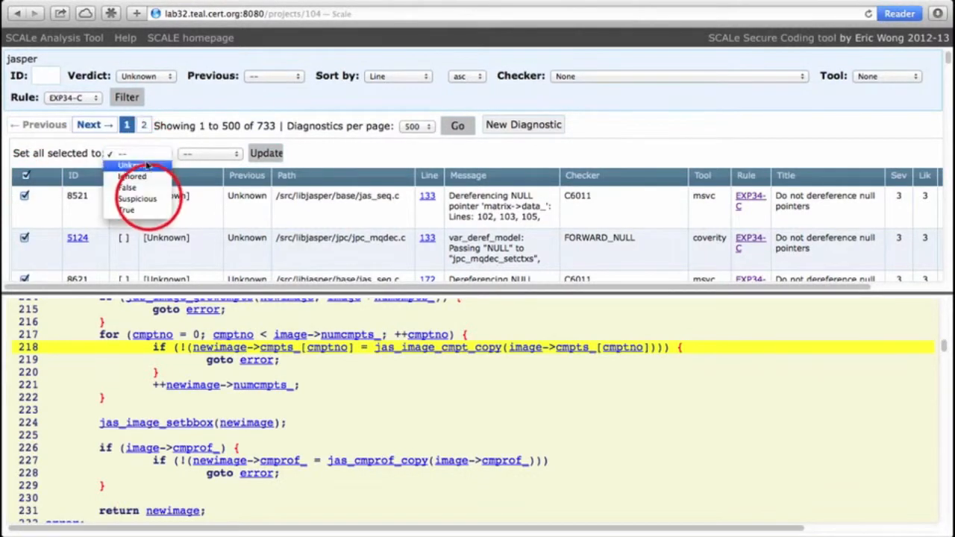
pyautogui.click(149, 200)
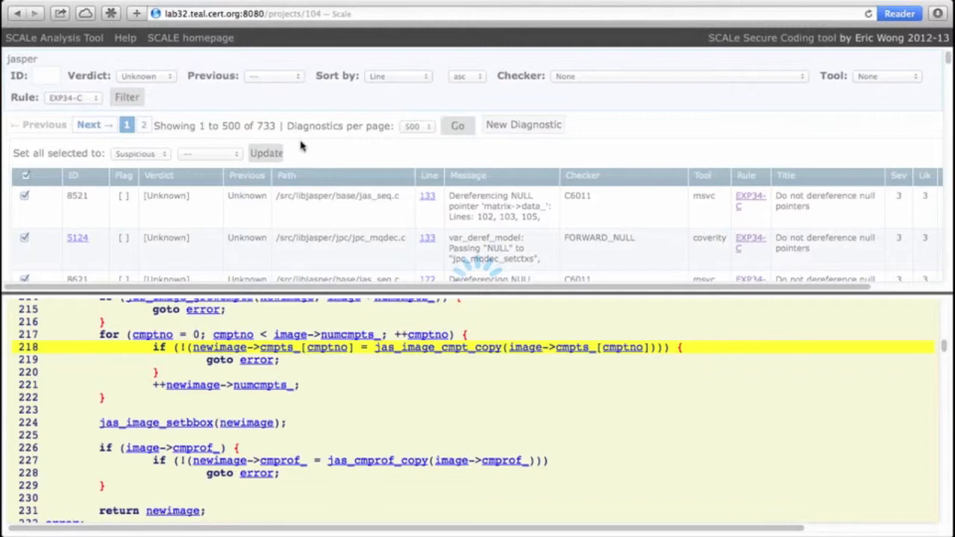
# Select all remaining Unknown diagnostics and update their verdict to Suspicious as well
pyautogui.click(26, 176)
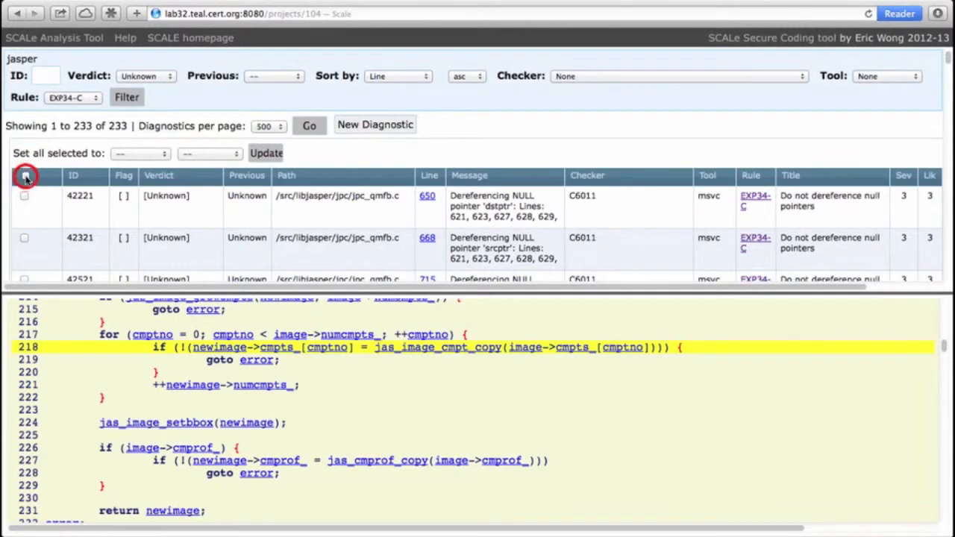
pyautogui.click(138, 154)
pyautogui.click(149, 198)
pyautogui.click(266, 153)
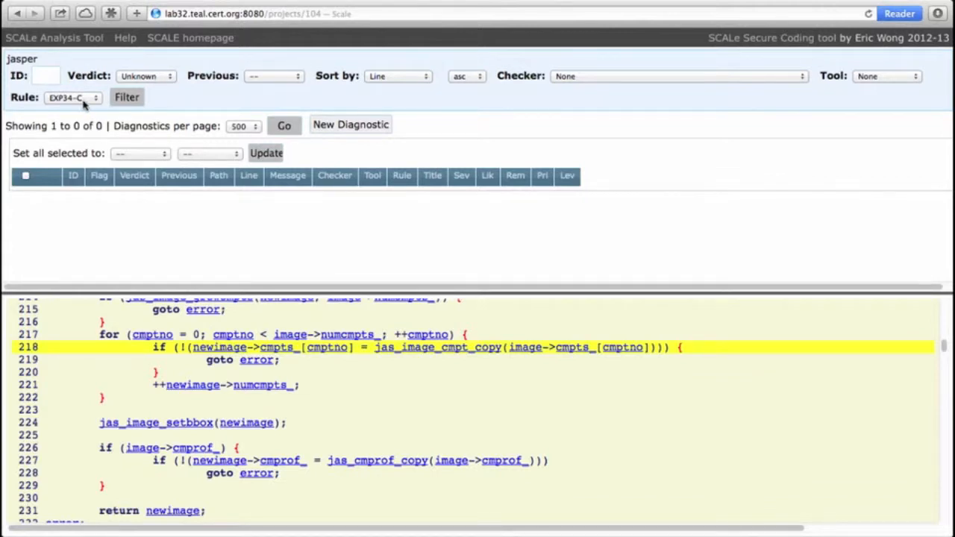
# Clear the verdict filter and list the EXP34-C diagnostics at 25 per page
pyautogui.click(155, 75)
pyautogui.click(156, 67)
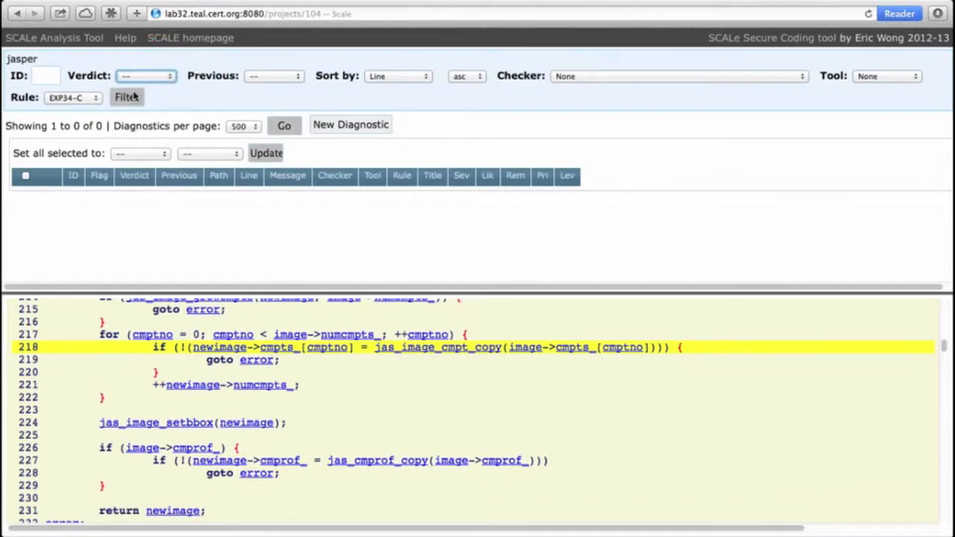
pyautogui.click(246, 126)
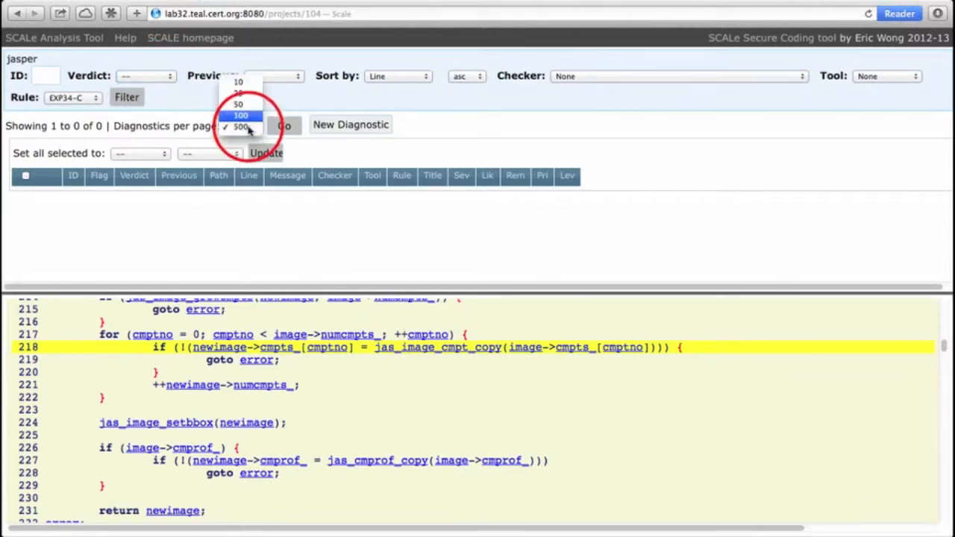
pyautogui.click(242, 93)
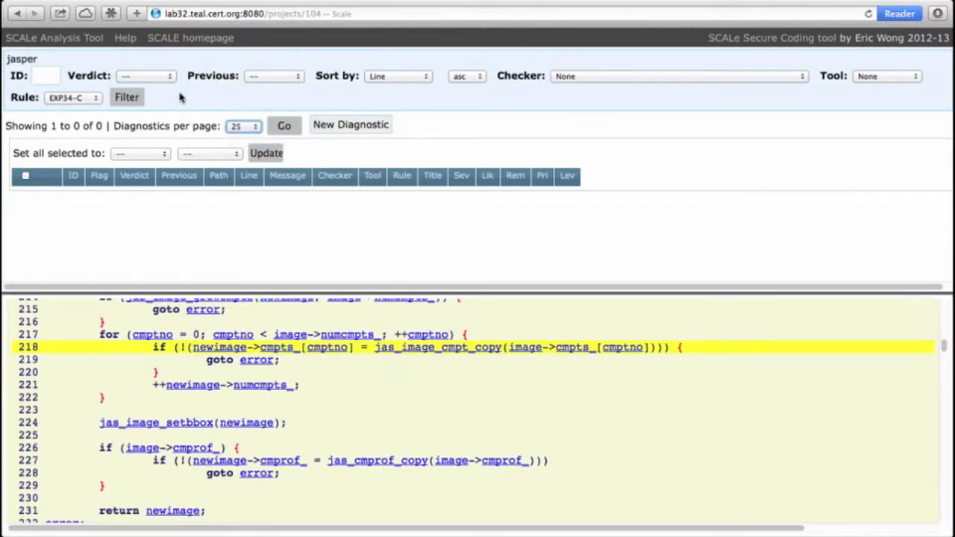
pyautogui.click(286, 126)
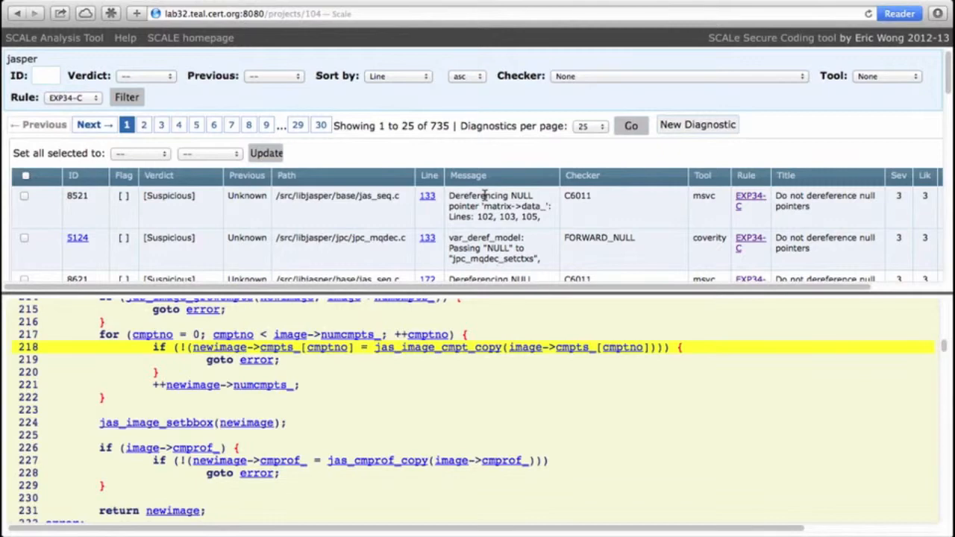
# Review the assigned verdicts down the list to the line 218 entries of jas_image.c
pyautogui.scroll(-2, 477, 192)
pyautogui.scroll(-3, 134, 196)
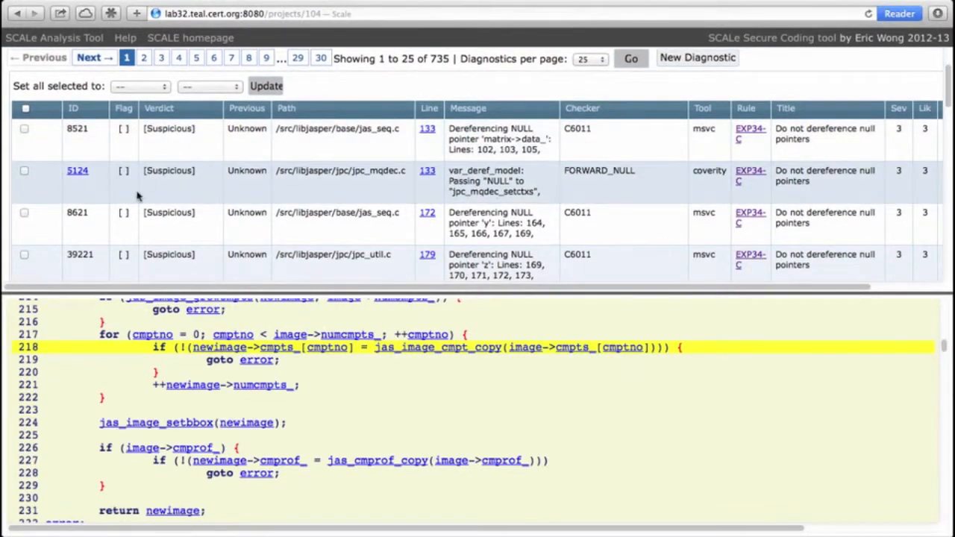
pyautogui.scroll(-6, 207, 200)
pyautogui.scroll(-10, 207, 200)
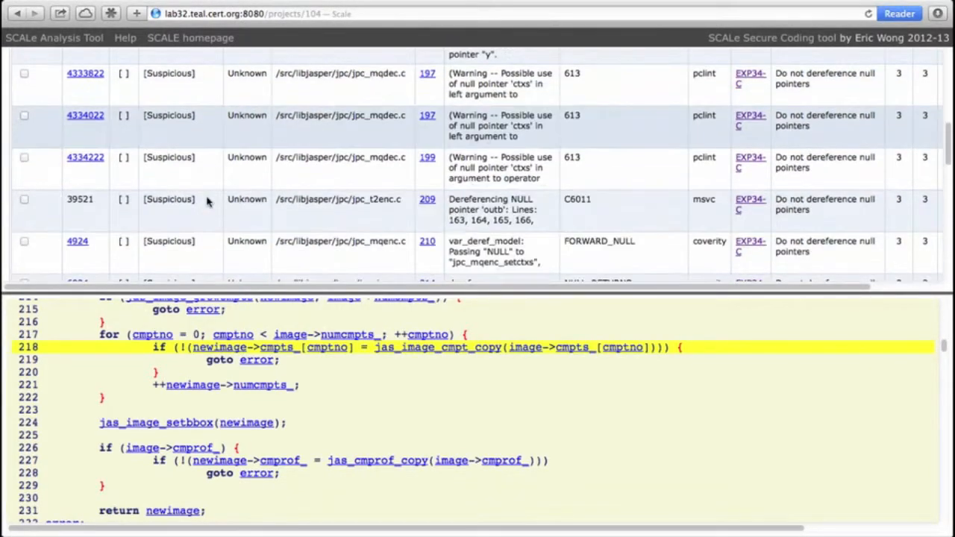
pyautogui.scroll(-4, 207, 200)
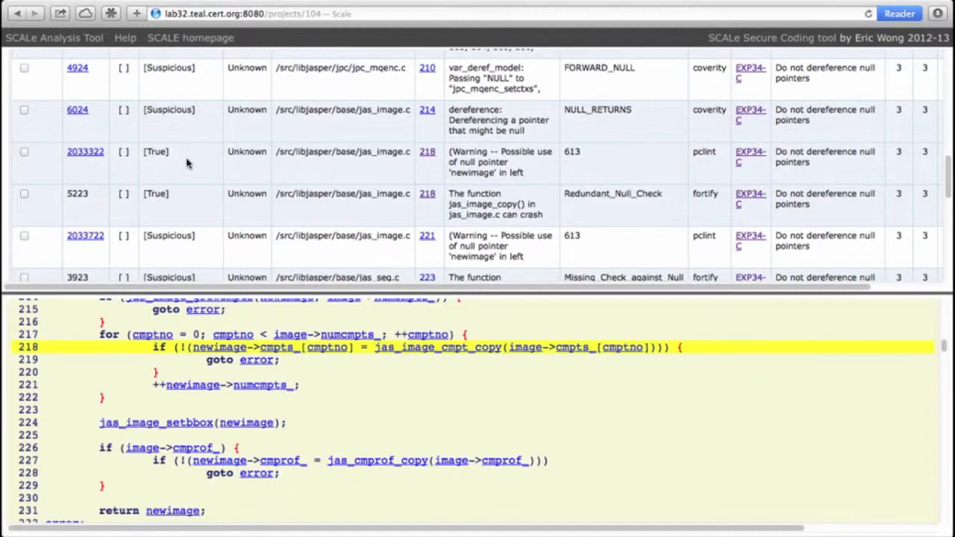
# Switch to blurb.org in Emacs and review the EXP34-C write-up, highlighting line numbers 218 and 213 in the jas_image_copy snippet
pyautogui.hotkey('ctrl', 'Left')
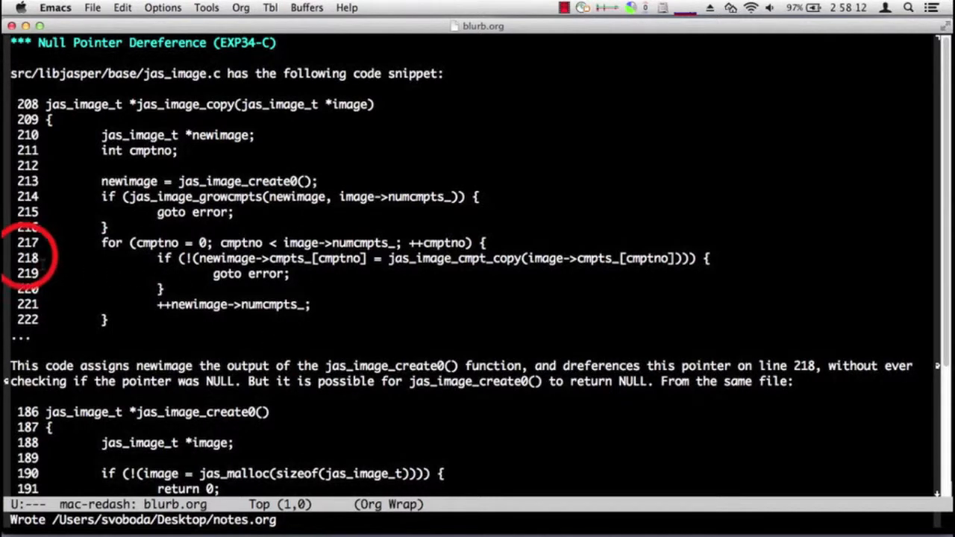
pyautogui.doubleClick(34, 258)
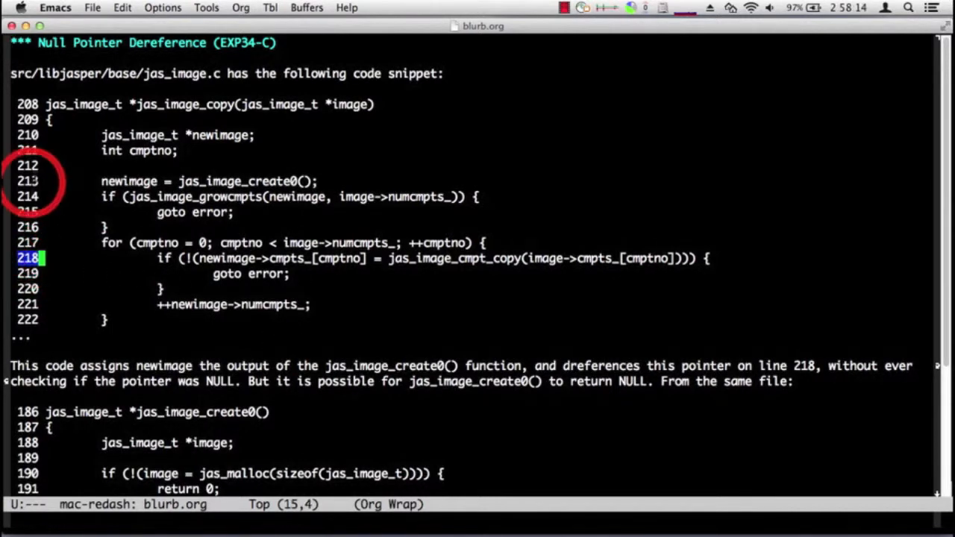
pyautogui.doubleClick(30, 182)
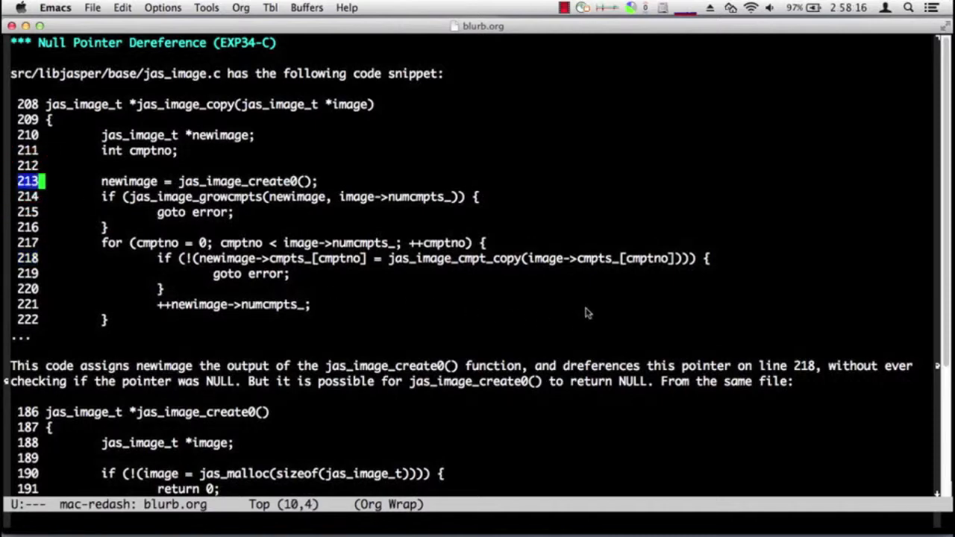
pyautogui.scroll(-10, 587, 313)
pyautogui.scroll(5, 586, 313)
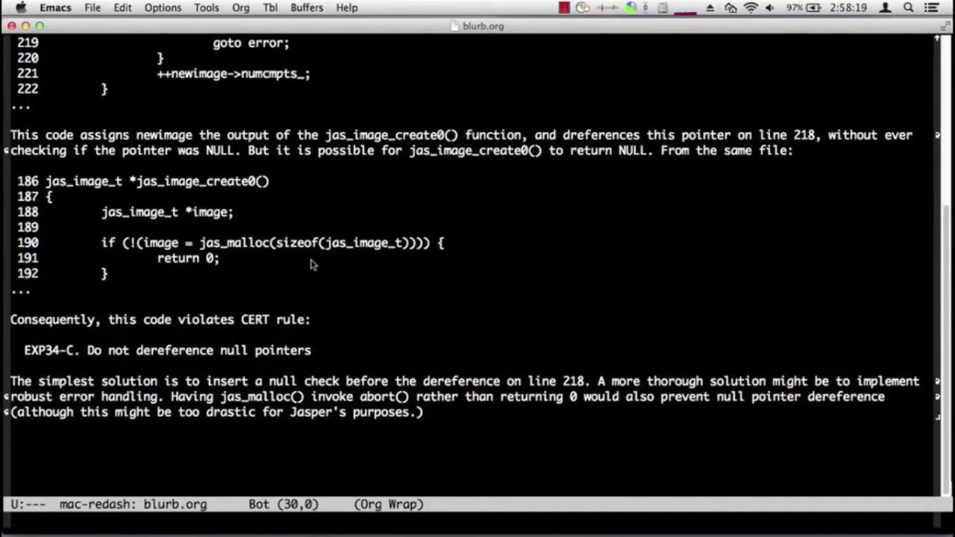